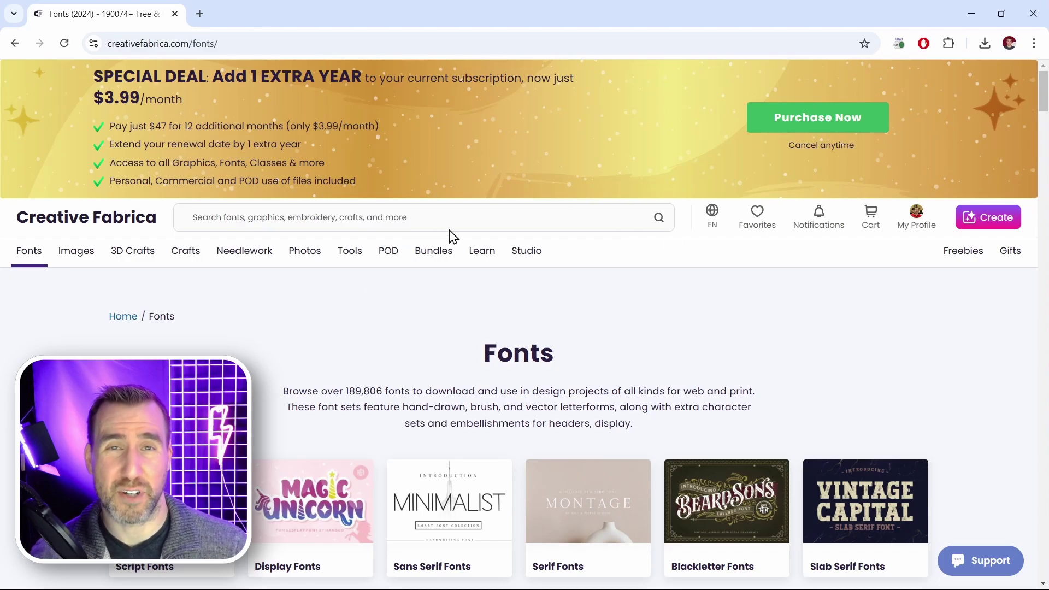
- Search for "monogram fonts", browse the matching fonts, and view the previews of the Flower Butterfly Monogram font
{"action": "left_click", "coordinate": [463, 218]}
{"action": "type", "text": "monogram fonts"}
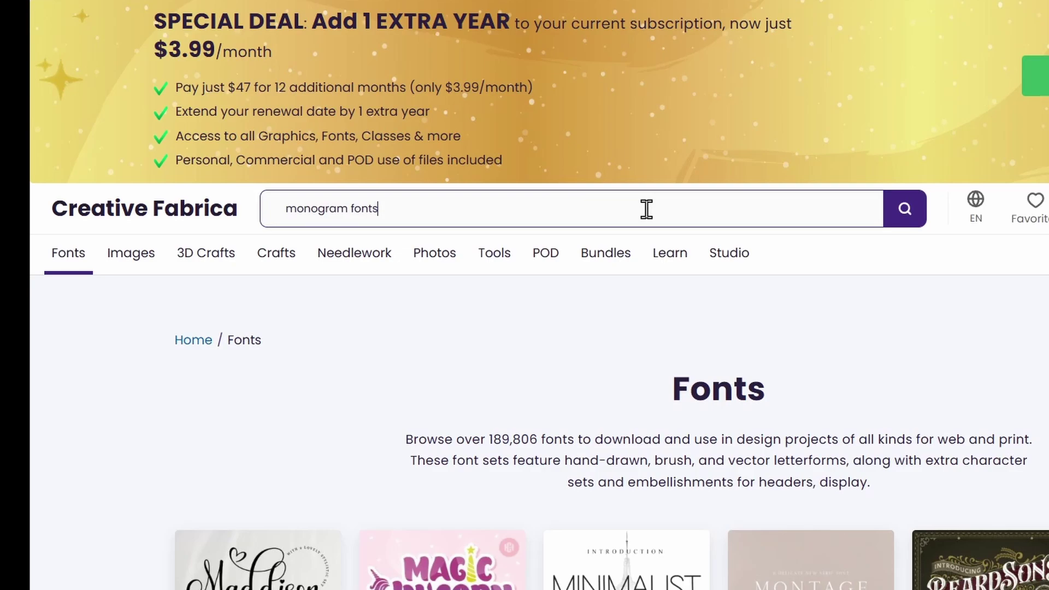
{"action": "key", "text": "Return"}
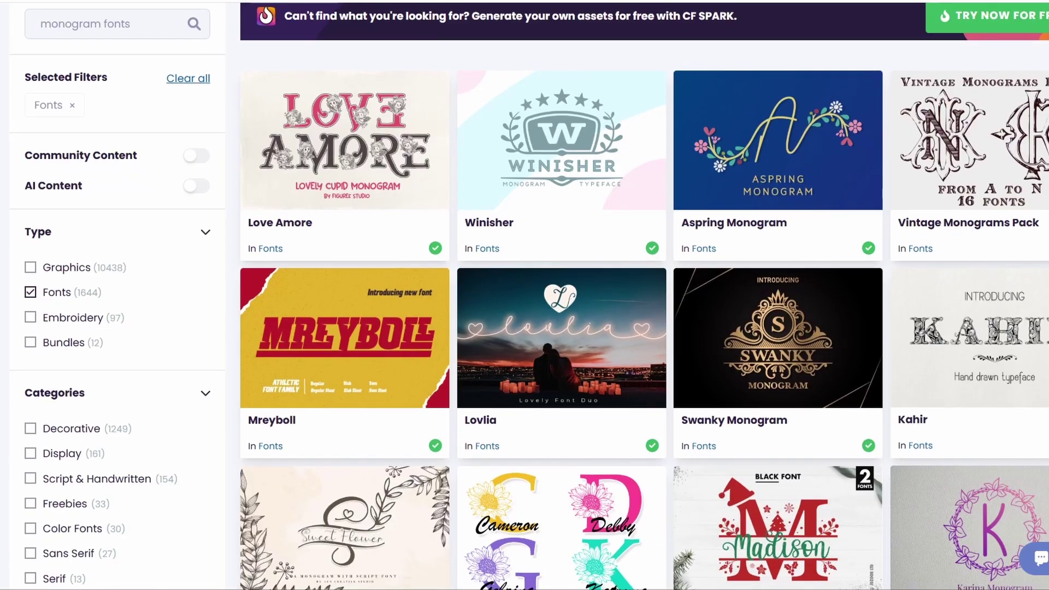
{"action": "scroll", "coordinate": [524, 295], "scroll_direction": "down", "scroll_amount": 3}
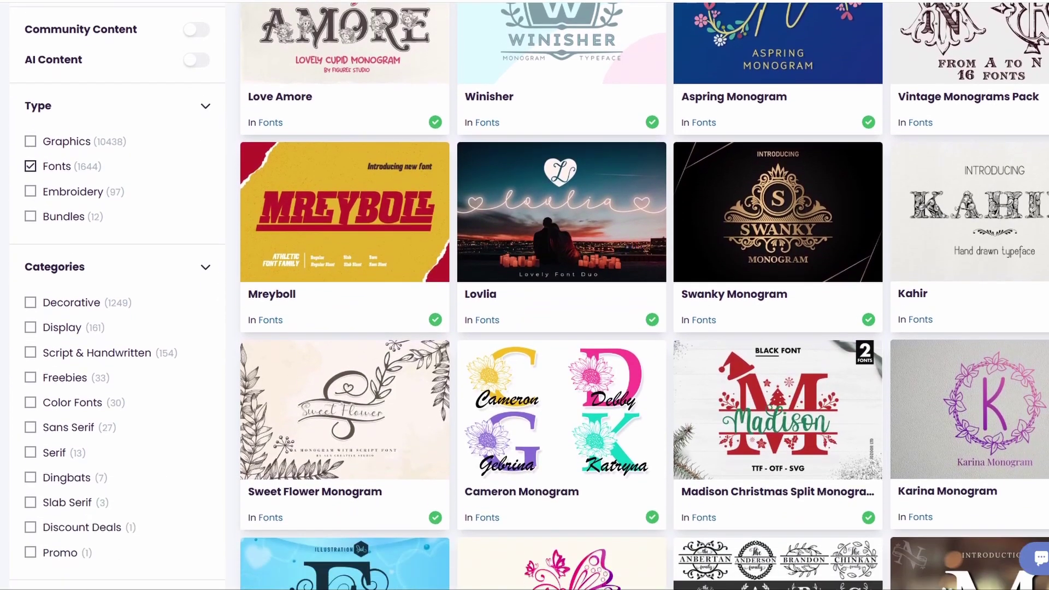
{"action": "scroll", "coordinate": [524, 294], "scroll_direction": "down", "scroll_amount": 4}
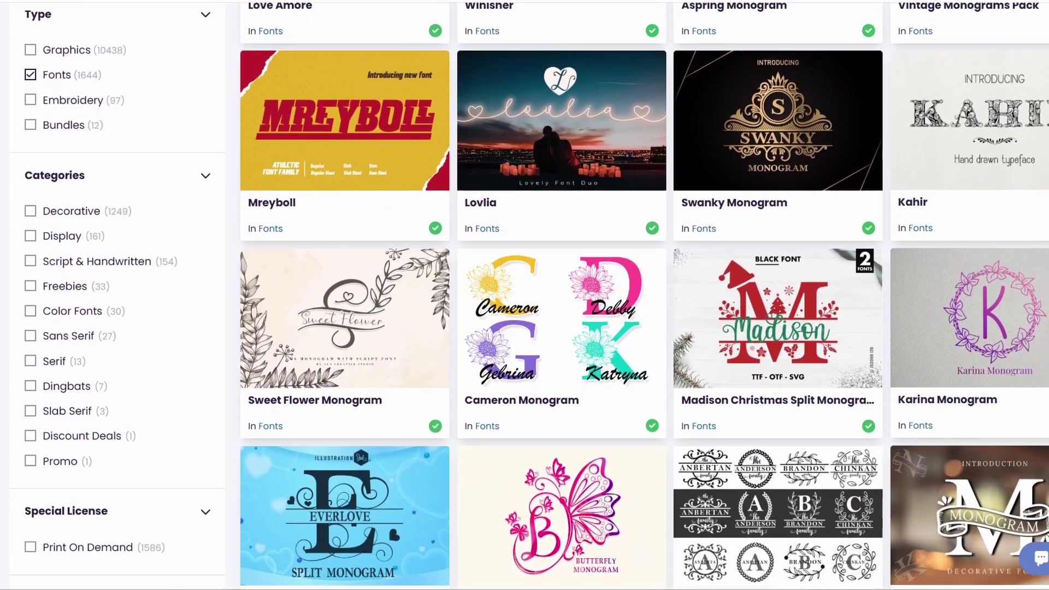
{"action": "scroll", "coordinate": [524, 295], "scroll_direction": "down", "scroll_amount": 1}
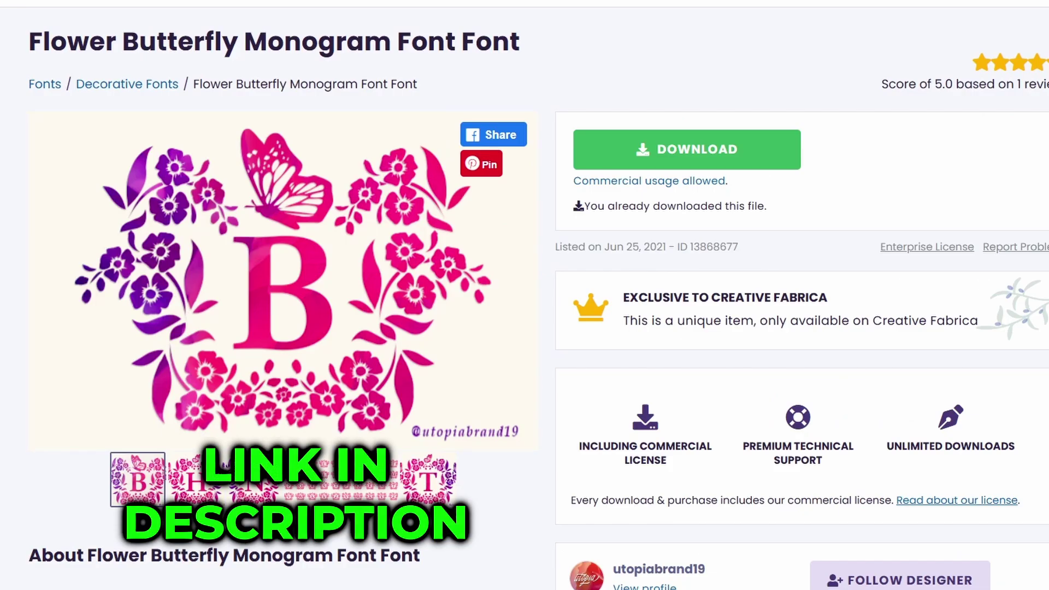
{"action": "left_click", "coordinate": [322, 488]}
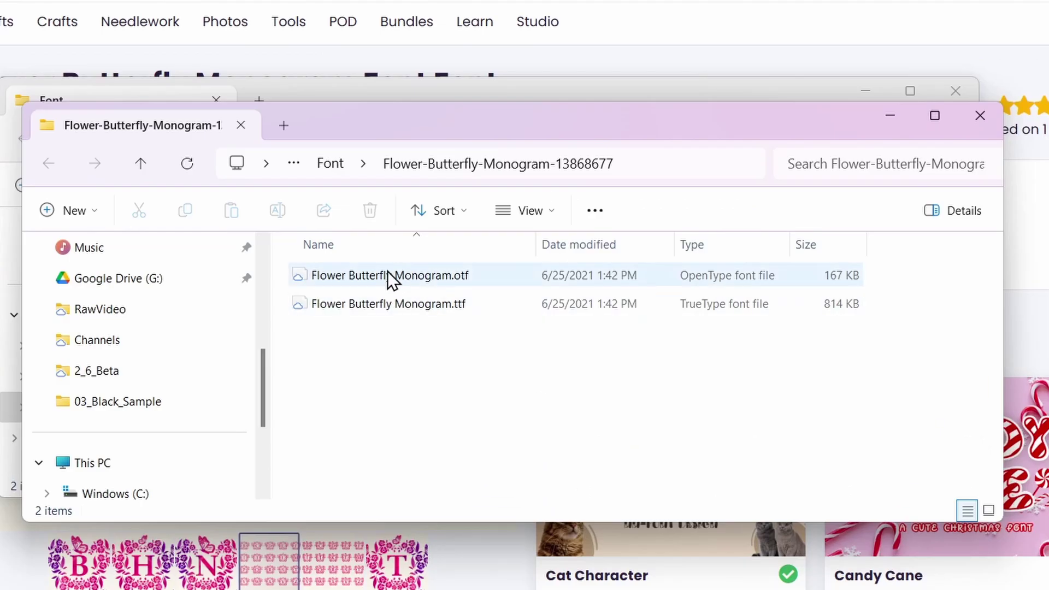
- Open Flower Butterfly Monogram.otf from the downloaded font folder and install the font
{"action": "double_click", "coordinate": [438, 273]}
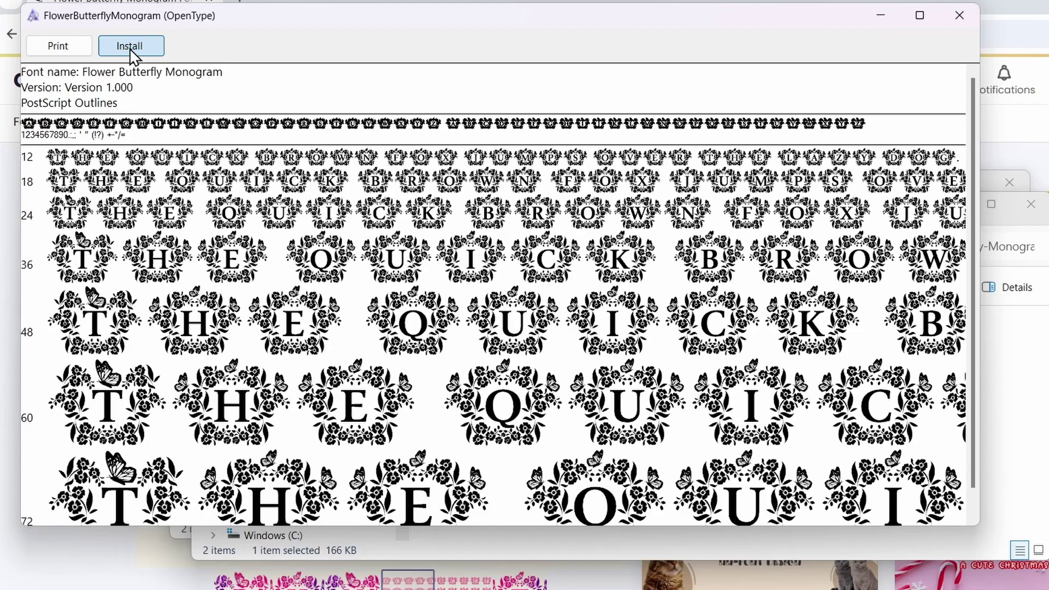
{"action": "left_click", "coordinate": [129, 47]}
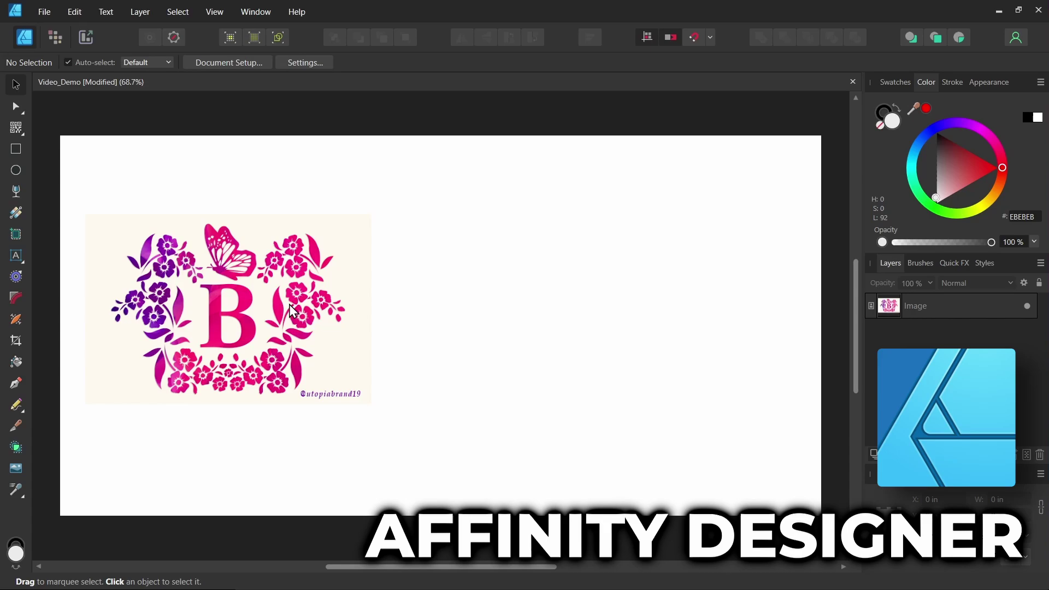
- In Affinity Designer, add the artistic text "B" about 3.3 in high on the blank area beside the reference image
{"action": "left_click", "coordinate": [16, 255]}
{"action": "left_click_drag", "start_coordinate": [501, 245], "coordinate": [601, 364]}
{"action": "type", "text": "B"}
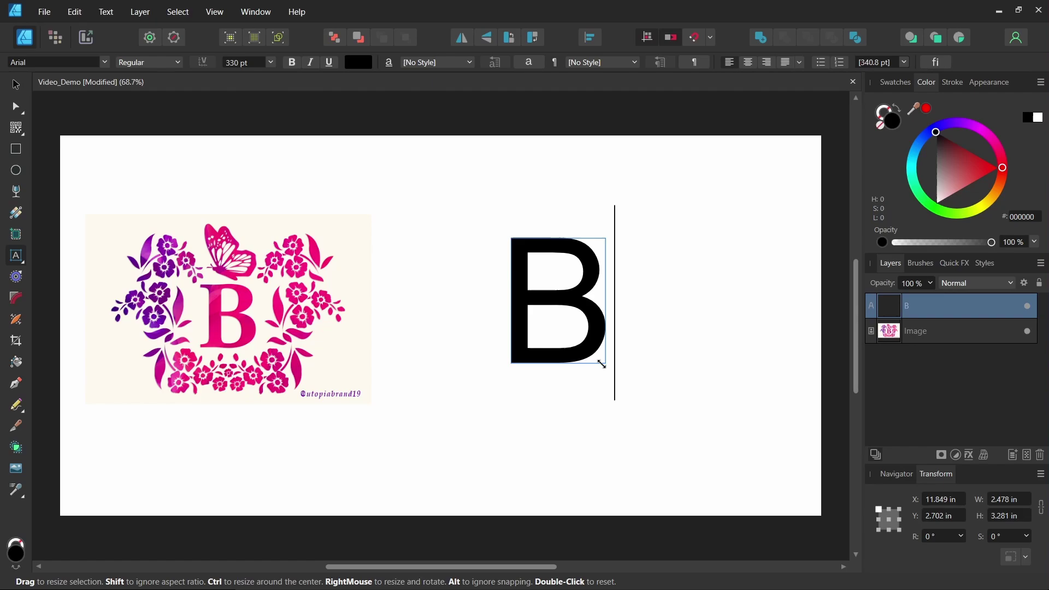
{"action": "left_click", "coordinate": [16, 106]}
{"action": "key", "text": "v"}
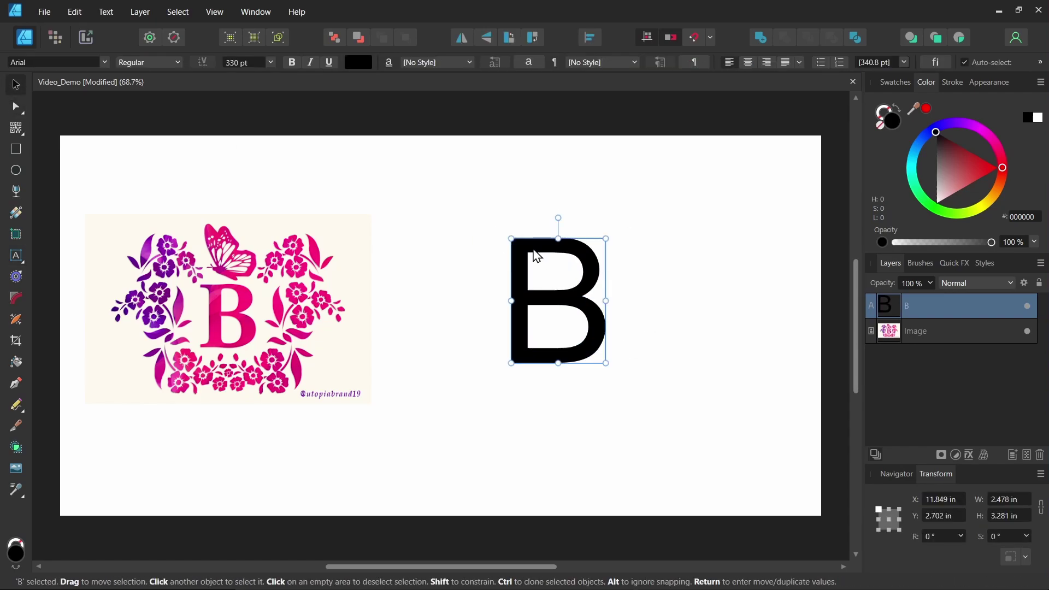
- Change the font of the "B" text to Flower Butterfly Monogram
{"action": "left_click", "coordinate": [103, 62]}
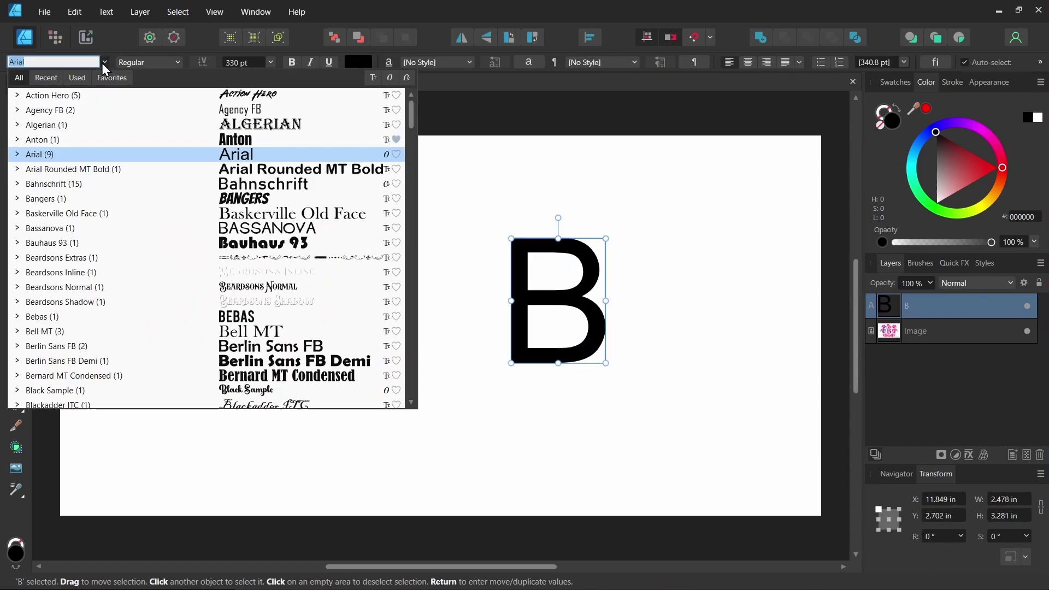
{"action": "scroll", "coordinate": [183, 177], "scroll_direction": "down", "scroll_amount": 15}
{"action": "scroll", "coordinate": [183, 175], "scroll_direction": "down", "scroll_amount": 6}
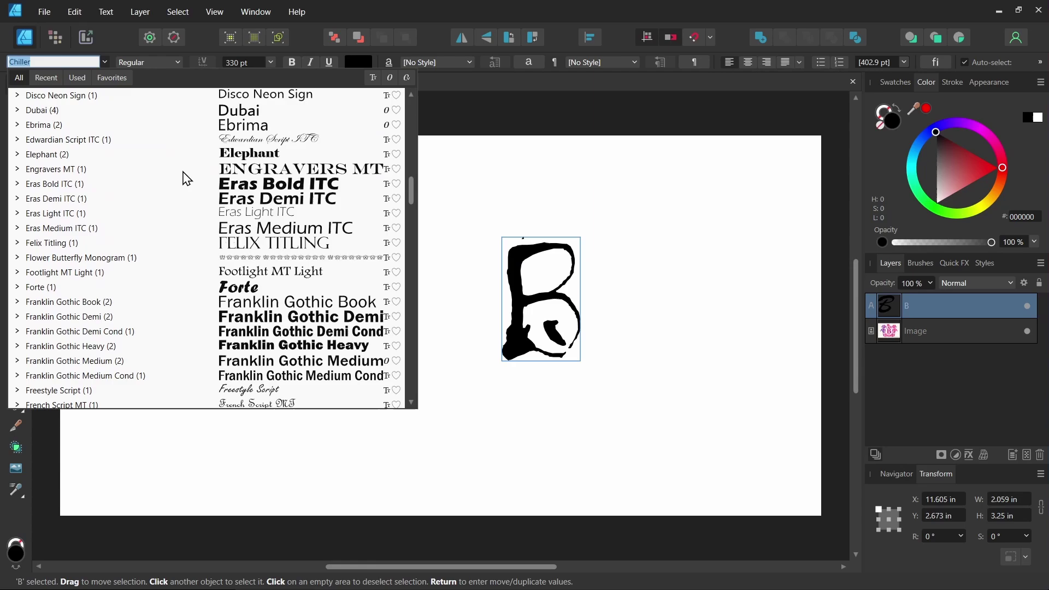
{"action": "left_click", "coordinate": [164, 256]}
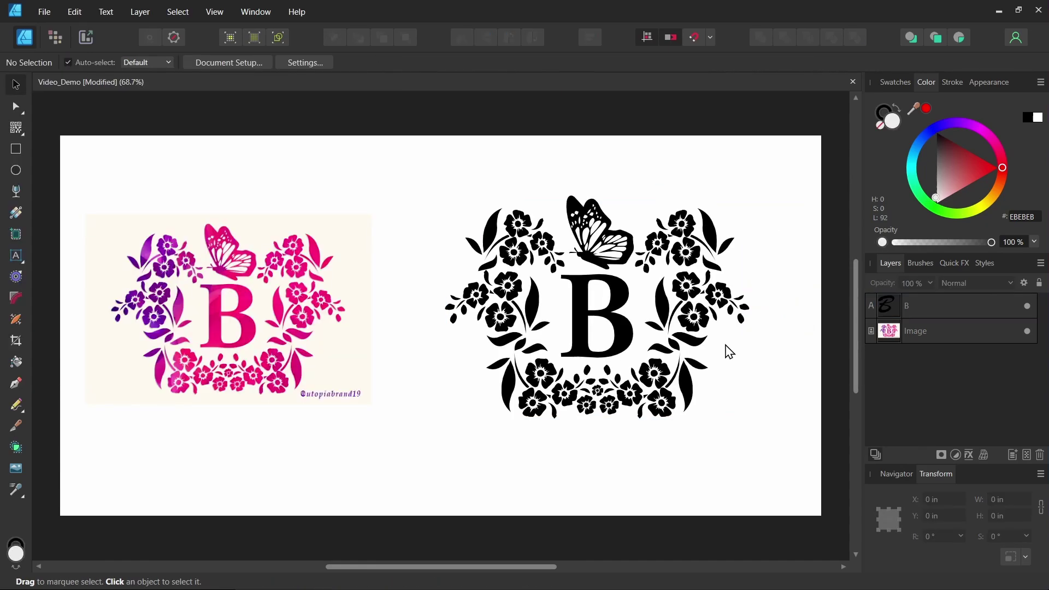
- Try a single solid colour on the whole B monogram
{"action": "left_click", "coordinate": [599, 308]}
{"action": "left_click_drag", "start_coordinate": [983, 131], "coordinate": [999, 162]}
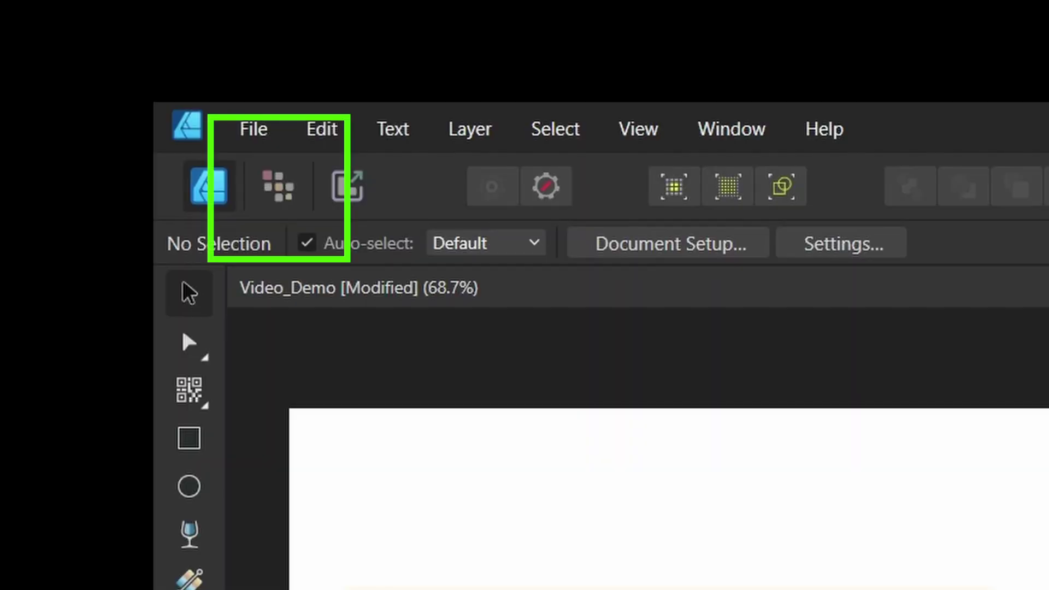
- Switch to the Pixel Persona and add a new pixel layer above the B text layer
{"action": "left_click", "coordinate": [283, 197]}
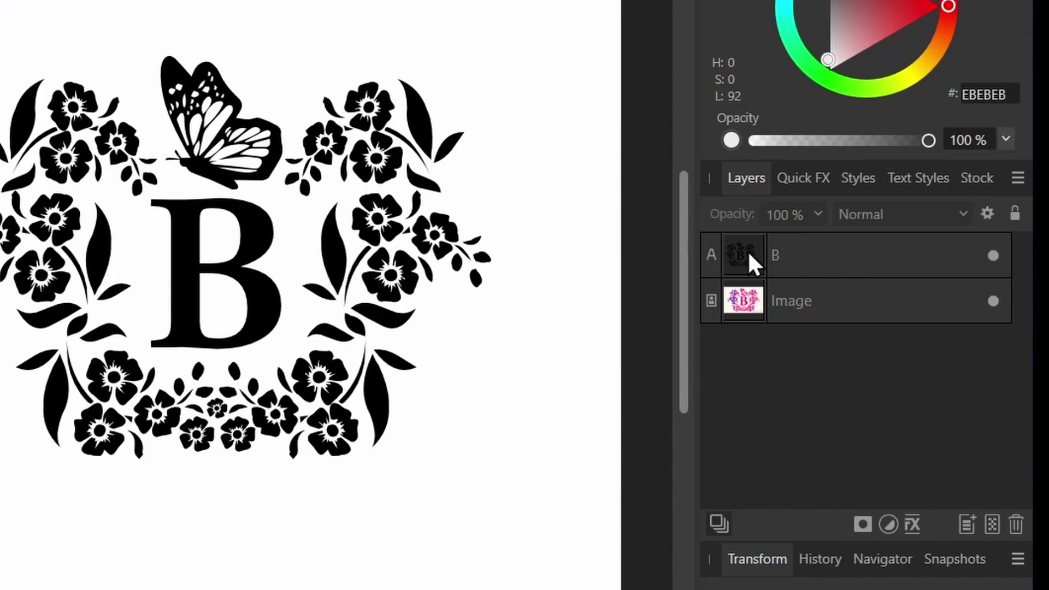
{"action": "left_click", "coordinate": [915, 310]}
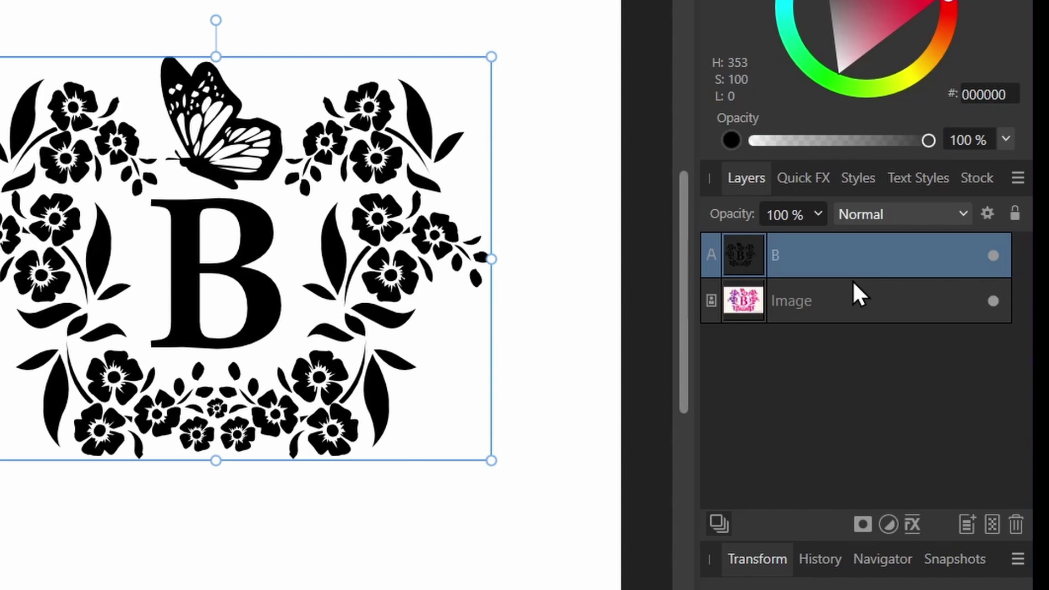
{"action": "left_click", "coordinate": [992, 525]}
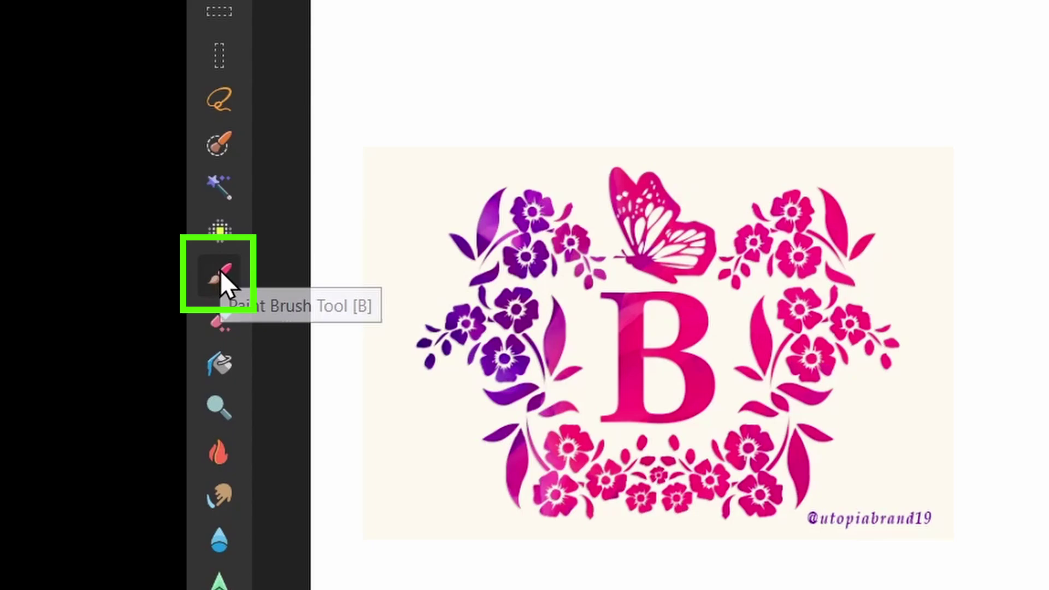
- Set up the Paint Brush with the Round Chalk brush from Dry Media, a width of 317 px and the colour FF0053
{"action": "left_click", "coordinate": [221, 270]}
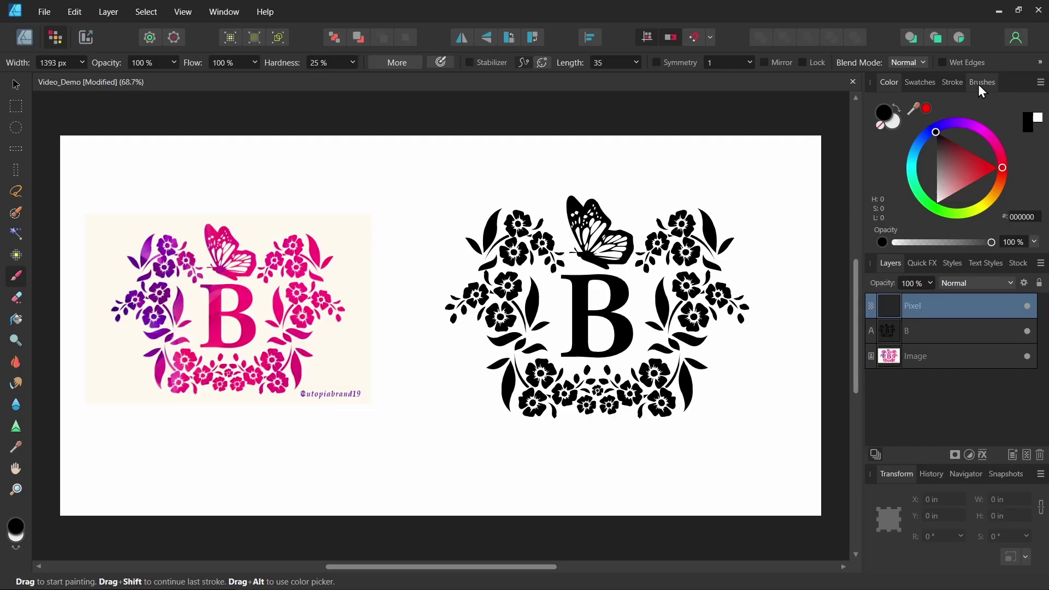
{"action": "left_click", "coordinate": [981, 83]}
{"action": "left_click", "coordinate": [955, 126]}
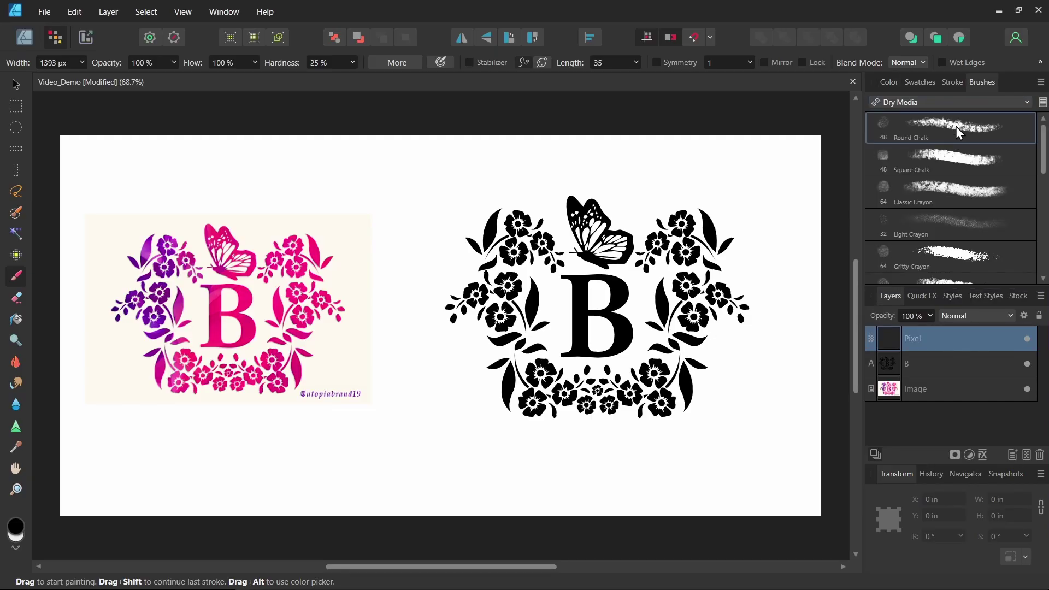
{"action": "left_click", "coordinate": [971, 127]}
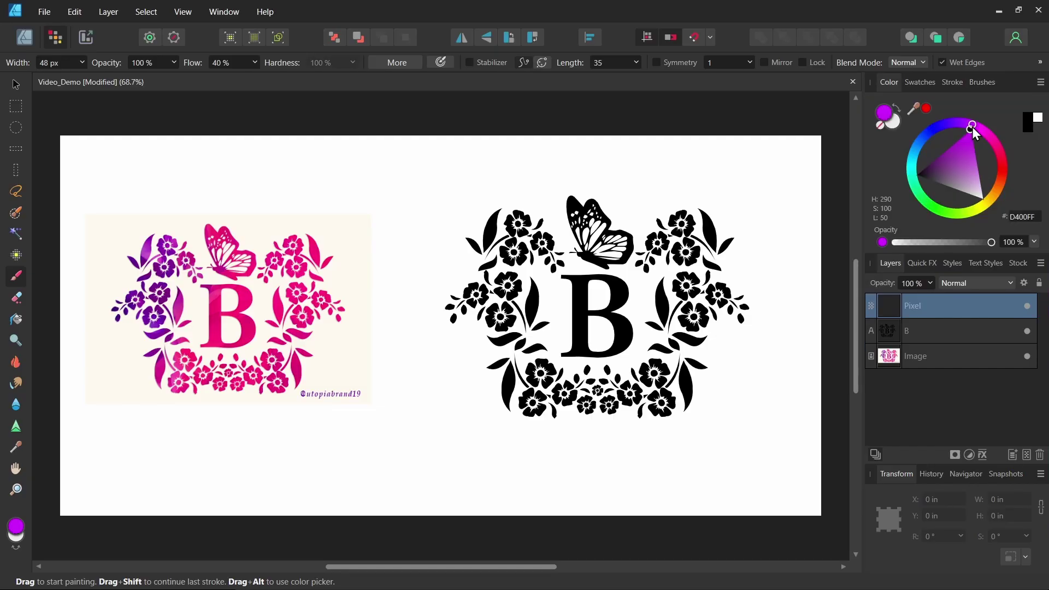
{"action": "left_click_drag", "start_coordinate": [971, 127], "coordinate": [996, 153]}
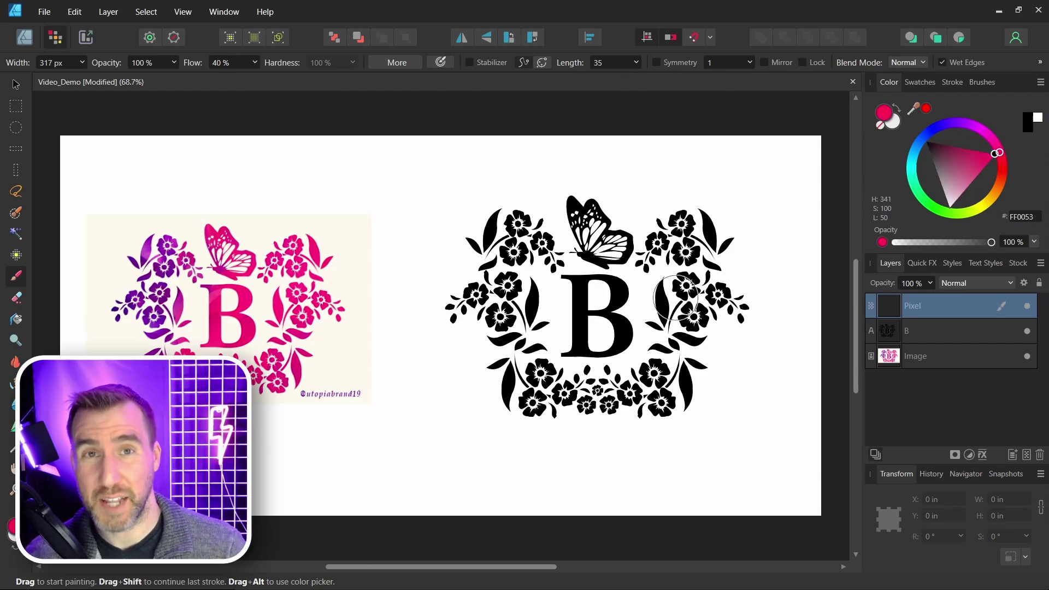
- Try painting the upper bowl of the letter B with FF0053 pink-red and F500FF magenta strokes
{"action": "scroll", "coordinate": [616, 290], "scroll_direction": "up", "scroll_amount": 6}
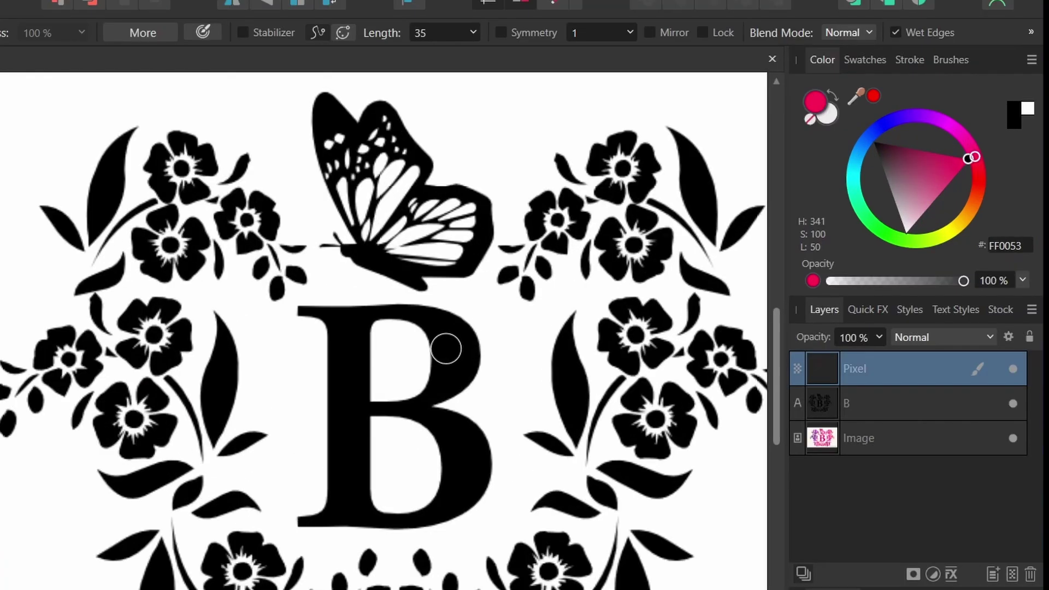
{"action": "left_click_drag", "start_coordinate": [605, 276], "coordinate": [618, 310]}
{"action": "mouse_move", "coordinate": [448, 375]}
{"action": "left_mouse_down"}
{"action": "mouse_move", "coordinate": [492, 368]}
{"action": "mouse_move", "coordinate": [504, 351]}
{"action": "mouse_move", "coordinate": [480, 397]}
{"action": "mouse_move", "coordinate": [398, 439]}
{"action": "left_mouse_up"}
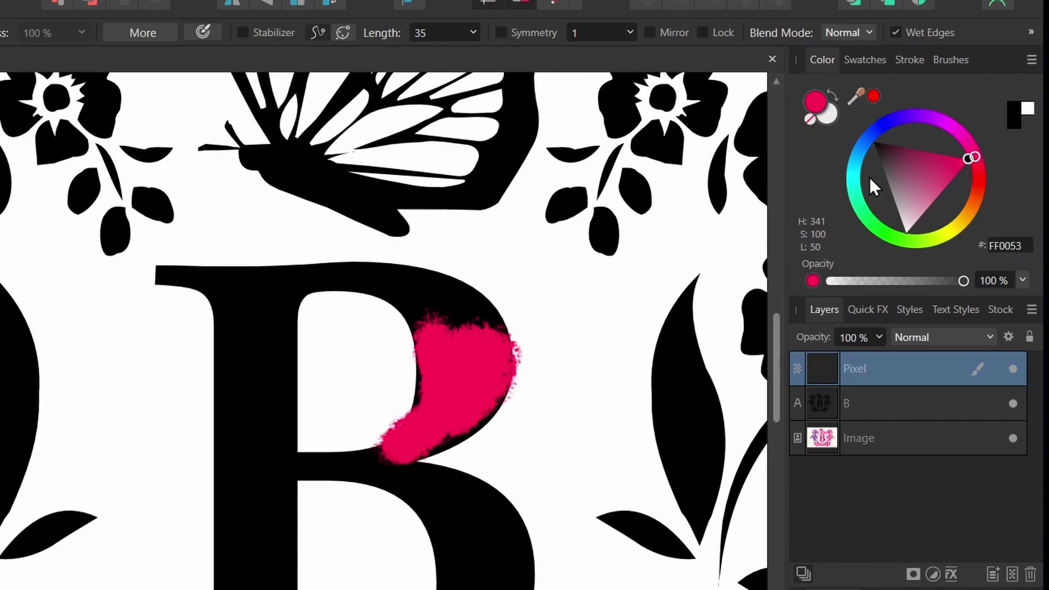
{"action": "left_click", "coordinate": [933, 117]}
{"action": "mouse_move", "coordinate": [487, 290]}
{"action": "left_mouse_down"}
{"action": "mouse_move", "coordinate": [466, 306]}
{"action": "mouse_move", "coordinate": [485, 335]}
{"action": "mouse_move", "coordinate": [415, 310]}
{"action": "mouse_move", "coordinate": [403, 285]}
{"action": "mouse_move", "coordinate": [294, 282]}
{"action": "mouse_move", "coordinate": [270, 355]}
{"action": "left_mouse_up"}
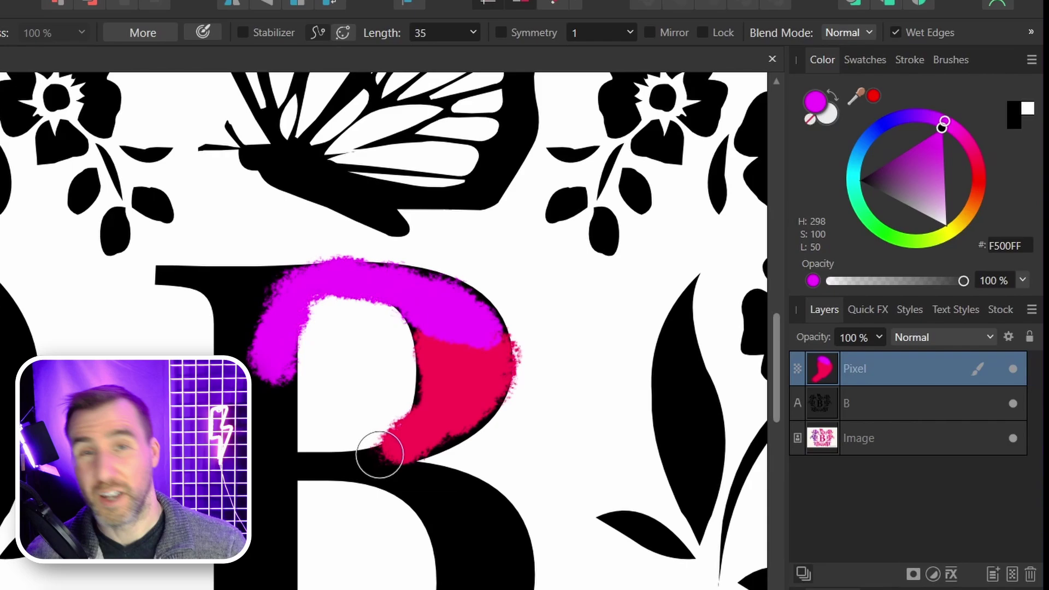
{"action": "key", "text": "ctrl+0"}
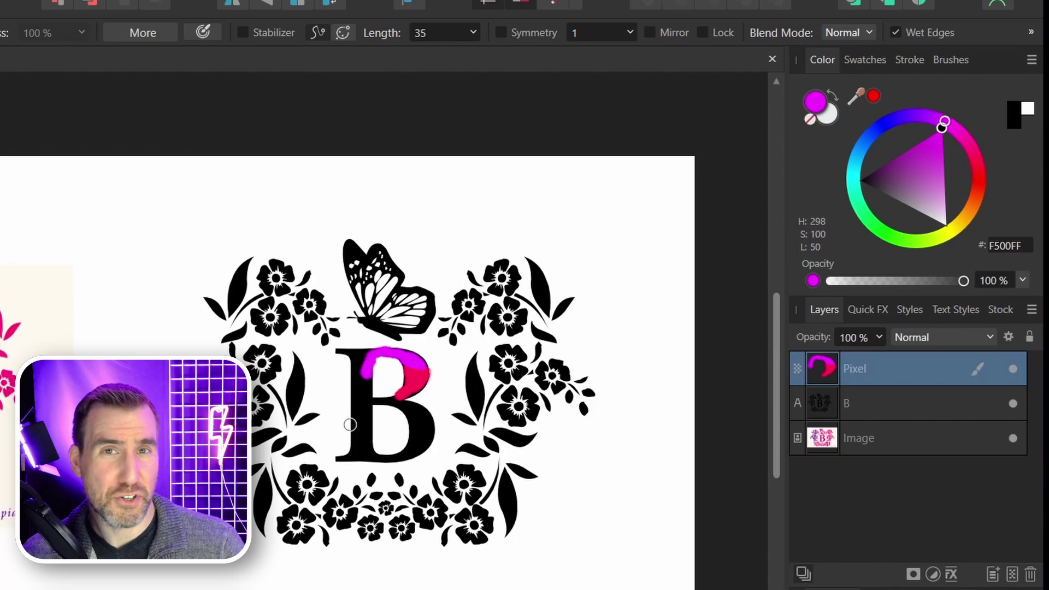
{"action": "key", "text": "ctrl+z"}
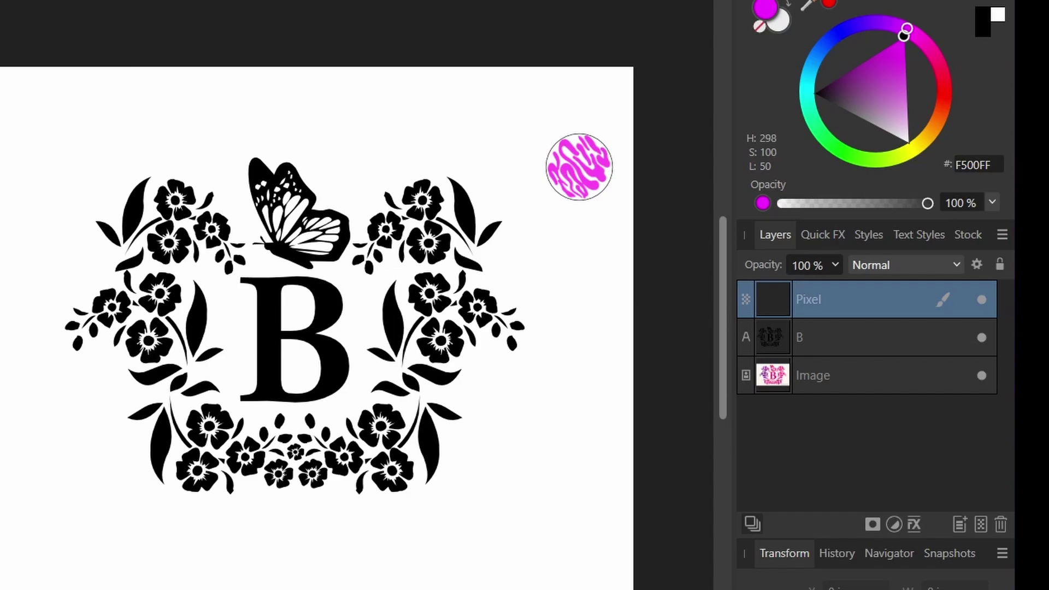
- Paint a wide F500FF magenta diagonal stroke across the monogram and clip the Pixel layer inside the B text layer
{"action": "mouse_move", "coordinate": [576, 158]}
{"action": "left_mouse_down"}
{"action": "mouse_move", "coordinate": [351, 304]}
{"action": "mouse_move", "coordinate": [157, 468]}
{"action": "mouse_move", "coordinate": [113, 558]}
{"action": "left_mouse_up"}
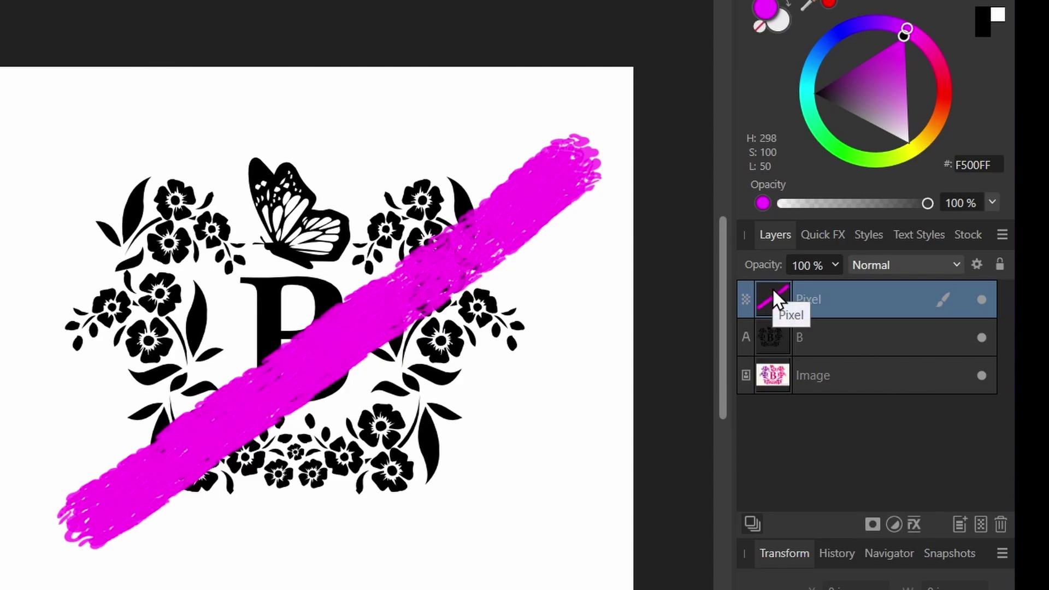
{"action": "left_click_drag", "start_coordinate": [778, 289], "coordinate": [824, 336]}
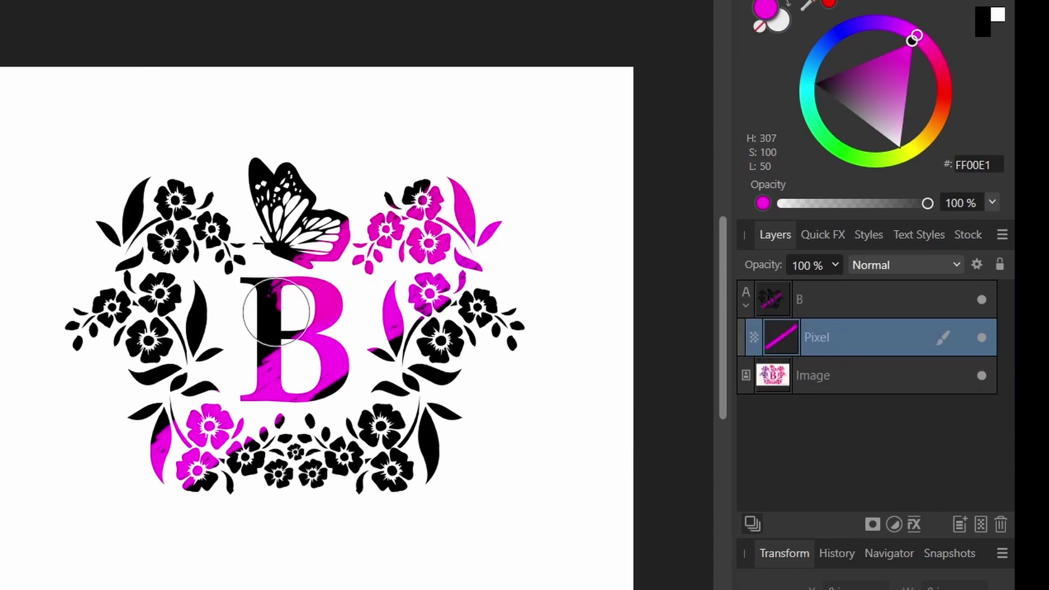
- Paint further strokes across the monogram on the clipped Pixel layer in FF00E1 magenta, orange and 6E00FF purple
{"action": "mouse_move", "coordinate": [277, 312]}
{"action": "left_mouse_down"}
{"action": "mouse_move", "coordinate": [189, 358]}
{"action": "mouse_move", "coordinate": [196, 292]}
{"action": "mouse_move", "coordinate": [289, 243]}
{"action": "left_mouse_up"}
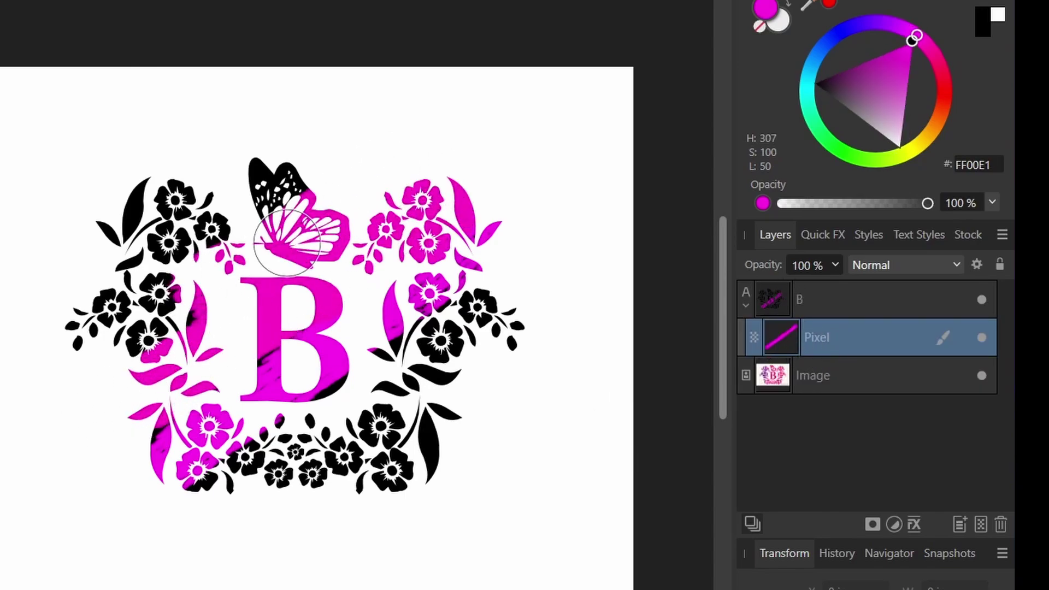
{"action": "left_click", "coordinate": [938, 115]}
{"action": "mouse_move", "coordinate": [470, 316]}
{"action": "left_mouse_down"}
{"action": "mouse_move", "coordinate": [338, 381]}
{"action": "mouse_move", "coordinate": [520, 303]}
{"action": "left_mouse_up"}
{"action": "left_click_drag", "start_coordinate": [938, 115], "coordinate": [869, 22]}
{"action": "left_click_drag", "start_coordinate": [538, 352], "coordinate": [286, 522]}
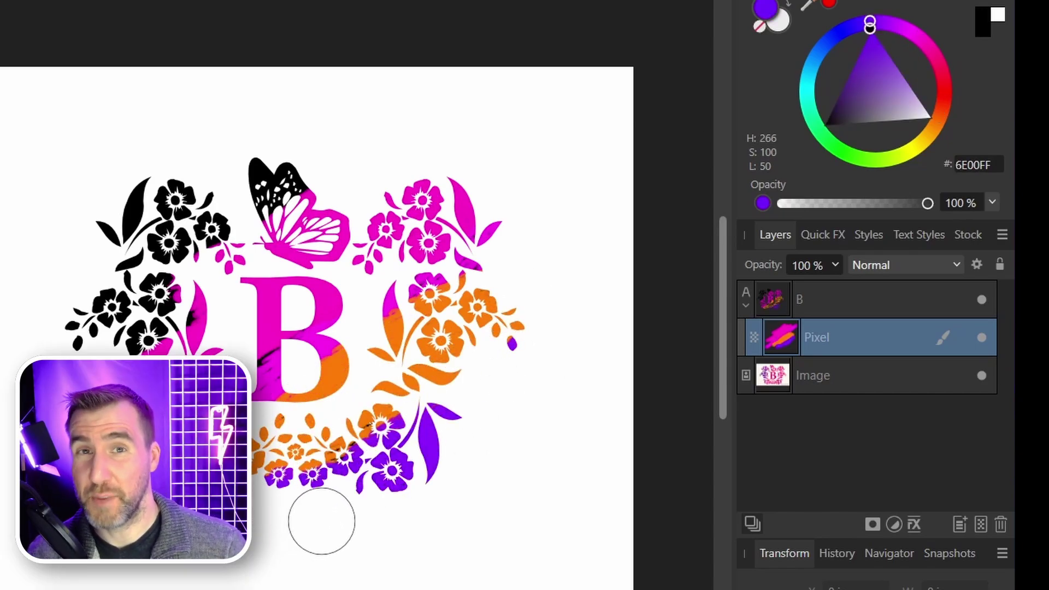
- Move the Pixel layer out of the B text layer, try it as a mask, and clip it back inside
{"action": "left_click_drag", "start_coordinate": [784, 335], "coordinate": [802, 289]}
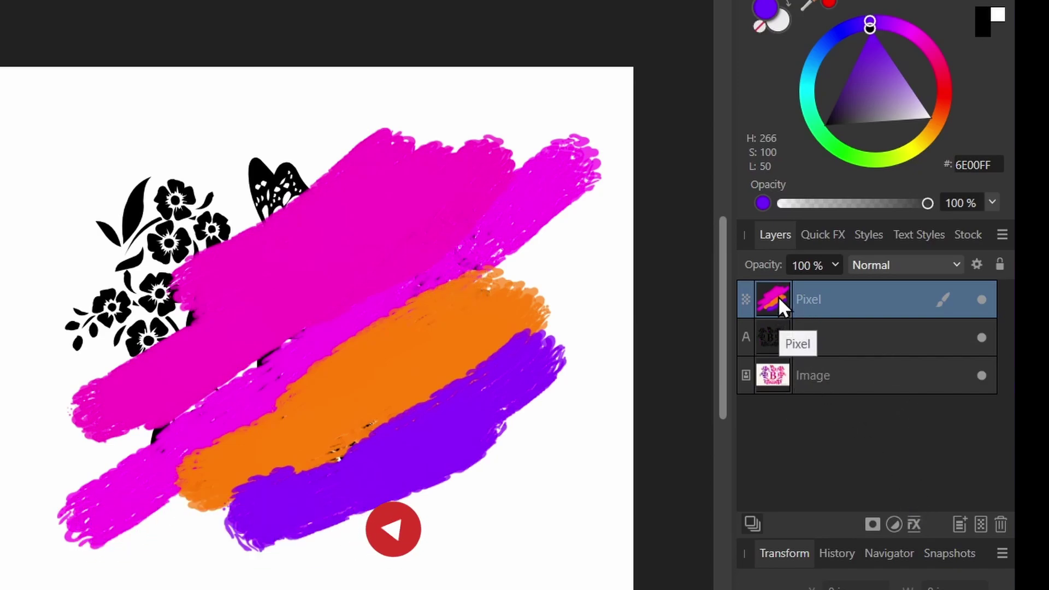
{"action": "left_click_drag", "start_coordinate": [778, 296], "coordinate": [769, 332]}
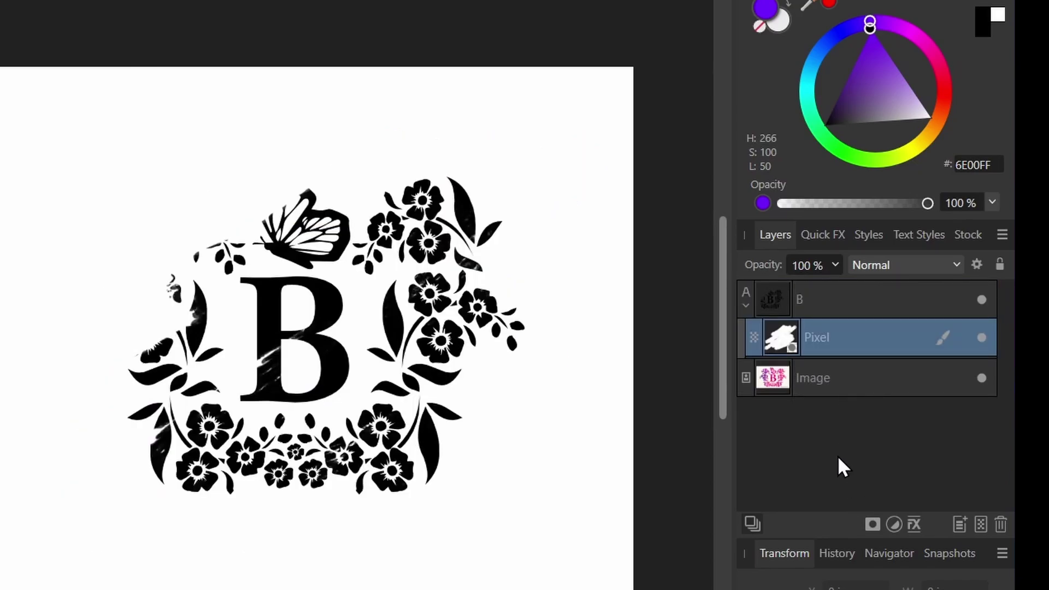
{"action": "key", "text": "ctrl+z"}
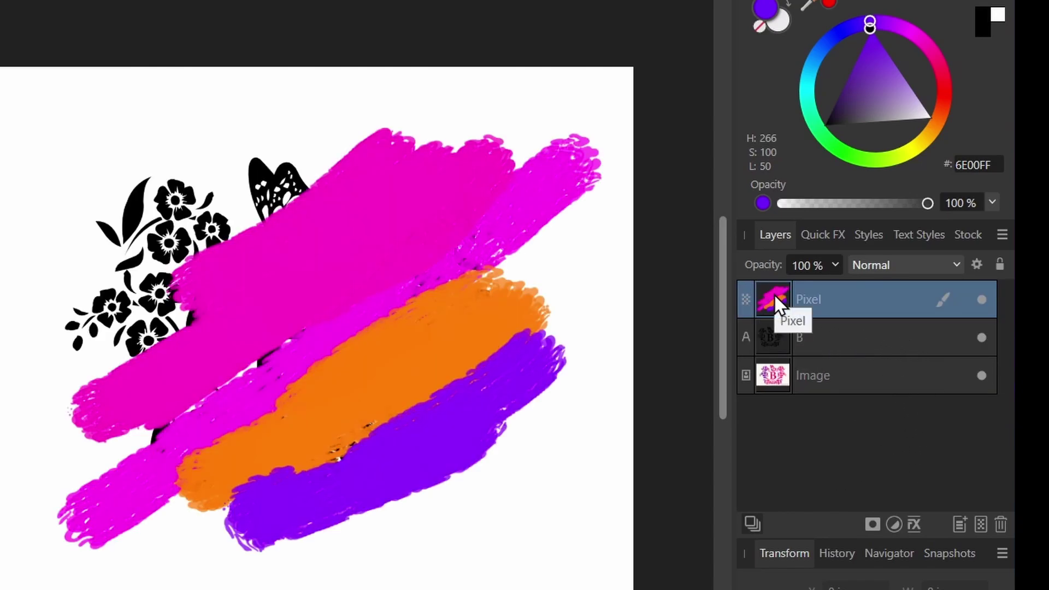
{"action": "mouse_move", "coordinate": [773, 295]}
{"action": "left_mouse_down"}
{"action": "mouse_move", "coordinate": [814, 300]}
{"action": "mouse_move", "coordinate": [837, 337]}
{"action": "left_mouse_up"}
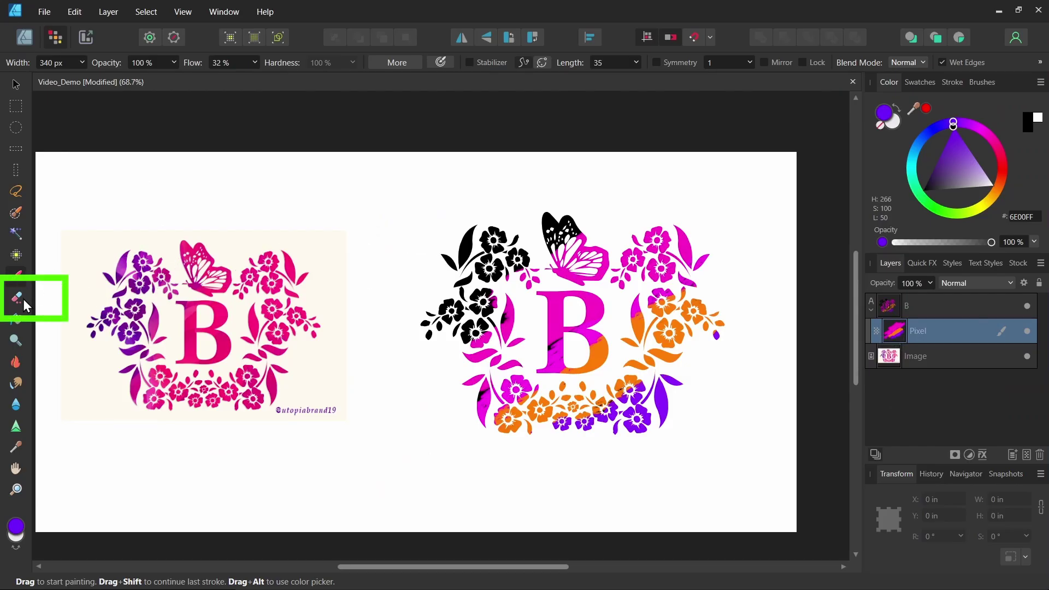
- Erase the painted strokes over the monogram from the clipped Pixel layer with the 527 px Erase Brush
{"action": "left_click", "coordinate": [18, 299]}
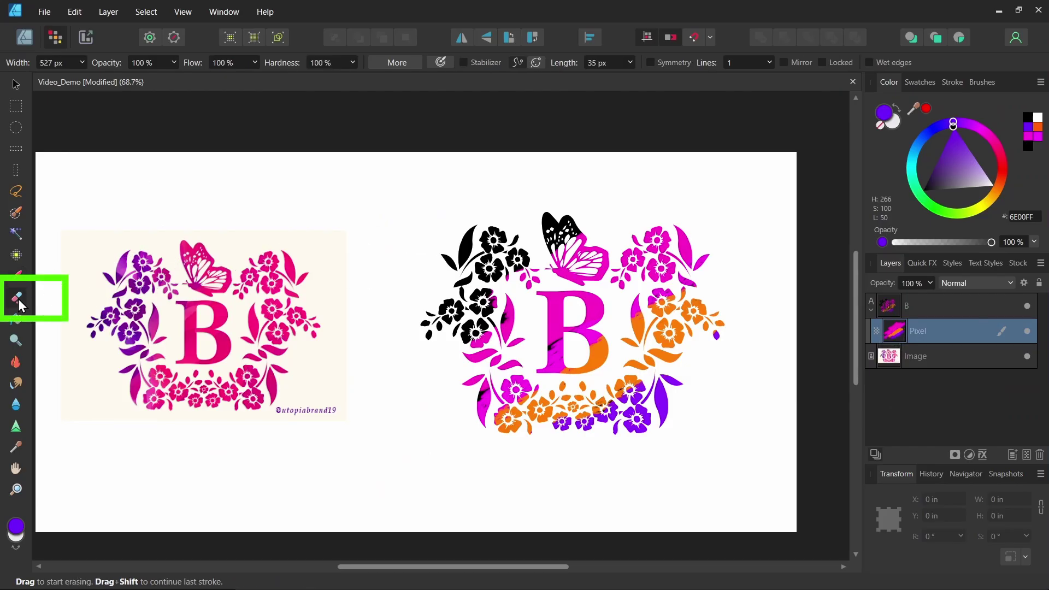
{"action": "mouse_move", "coordinate": [495, 307]}
{"action": "left_mouse_down"}
{"action": "mouse_move", "coordinate": [521, 300]}
{"action": "mouse_move", "coordinate": [423, 348]}
{"action": "mouse_move", "coordinate": [662, 377]}
{"action": "mouse_move", "coordinate": [573, 331]}
{"action": "left_mouse_up"}
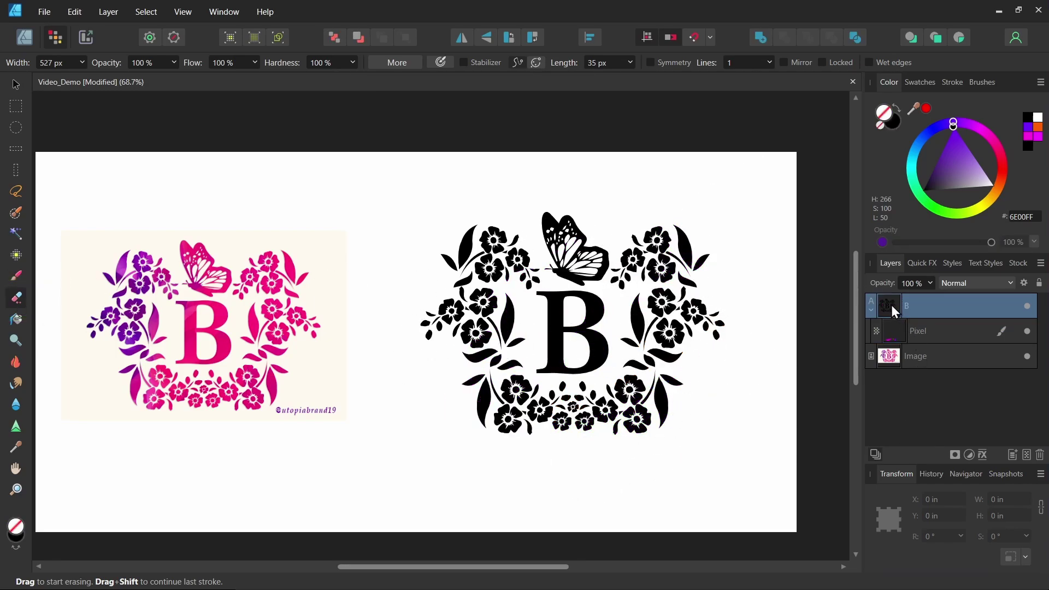
- Sample the pink FD1376 from the reference image's letter and apply it as the fill of the B text
{"action": "left_click_drag", "start_coordinate": [913, 109], "coordinate": [225, 314]}
{"action": "key", "text": "v"}
{"action": "left_click", "coordinate": [925, 108]}
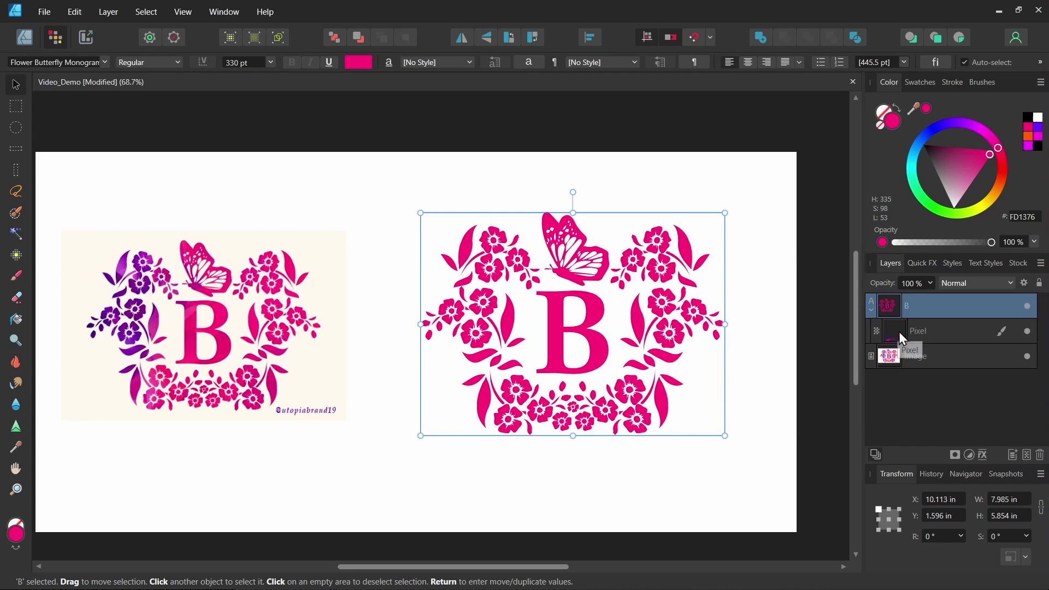
- Paint a purple B746C7 diagonal band across the pink monogram on the clipped Pixel layer with the Paint Brush
{"action": "left_click", "coordinate": [877, 334]}
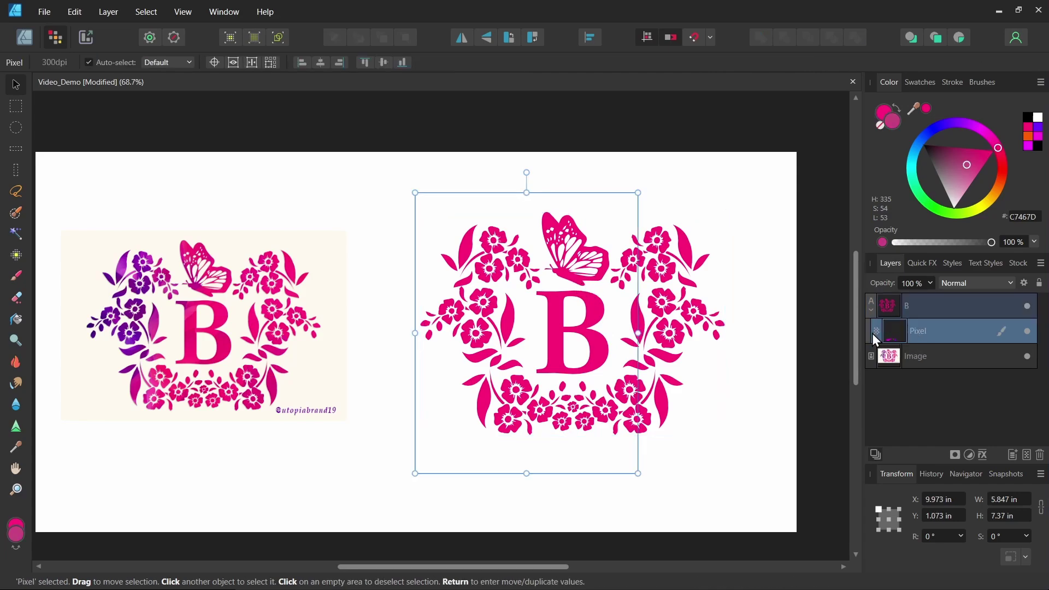
{"action": "left_click", "coordinate": [16, 277]}
{"action": "left_click_drag", "start_coordinate": [995, 133], "coordinate": [973, 125]}
{"action": "mouse_move", "coordinate": [579, 344]}
{"action": "left_mouse_down"}
{"action": "mouse_move", "coordinate": [697, 275]}
{"action": "mouse_move", "coordinate": [574, 337]}
{"action": "mouse_move", "coordinate": [559, 323]}
{"action": "mouse_move", "coordinate": [635, 261]}
{"action": "mouse_move", "coordinate": [528, 394]}
{"action": "left_mouse_up"}
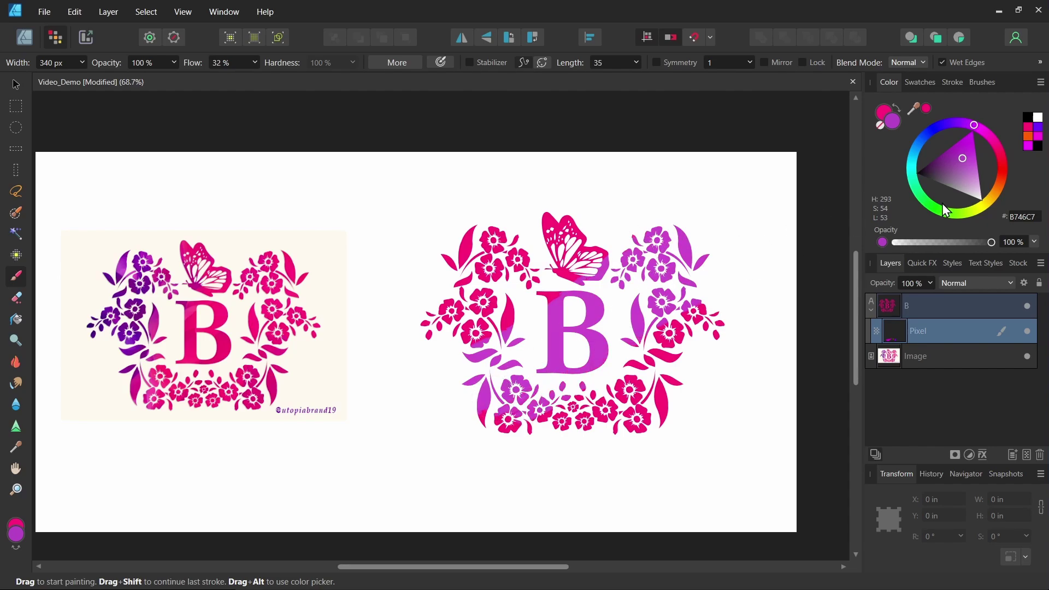